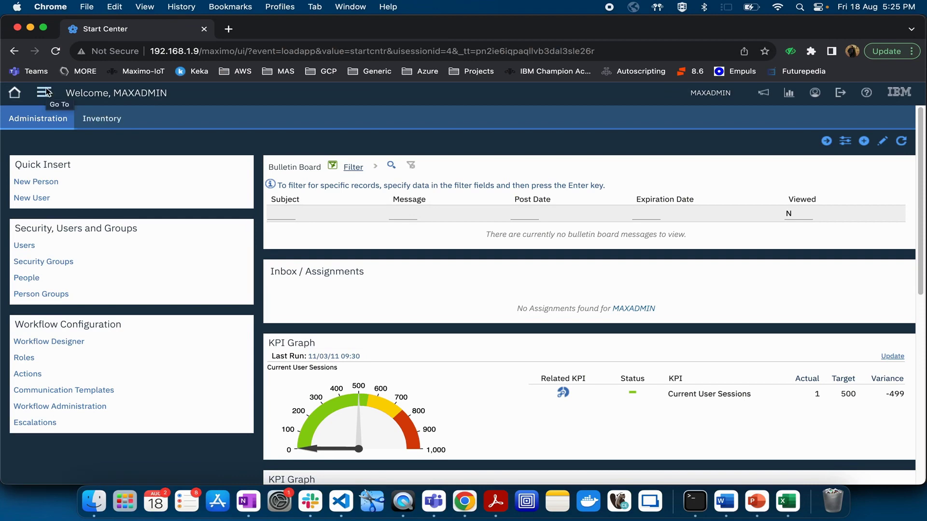
- From the Start Center, go to Integration > Object Structures through the Go To menu
left_click(45, 92)
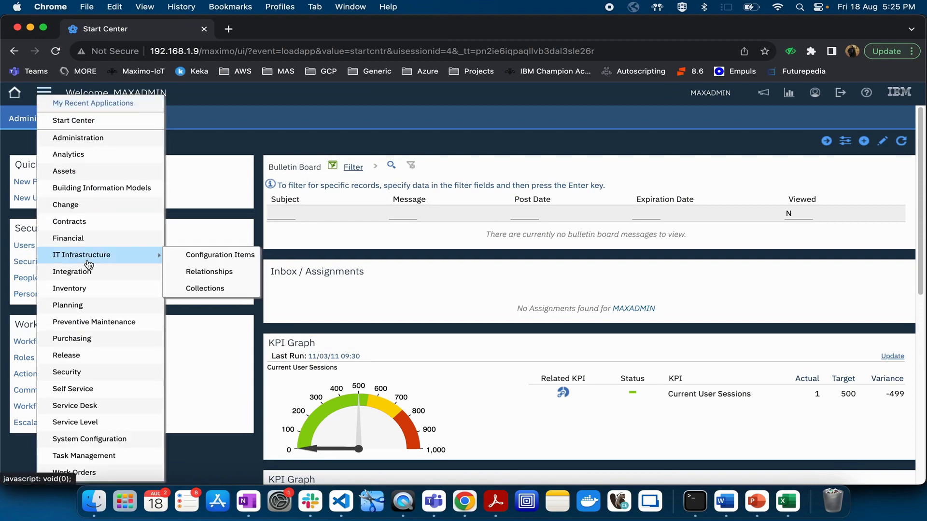
mouse_move(107, 287)
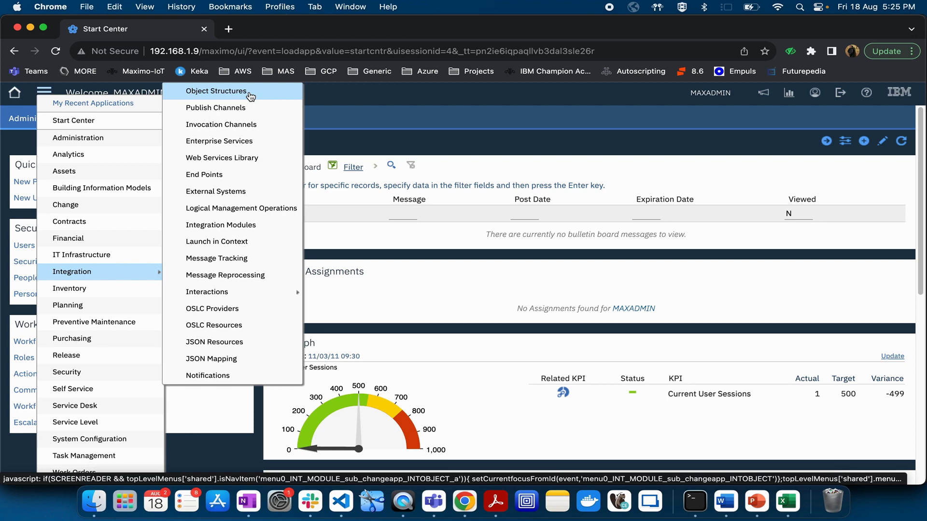
left_click(250, 94)
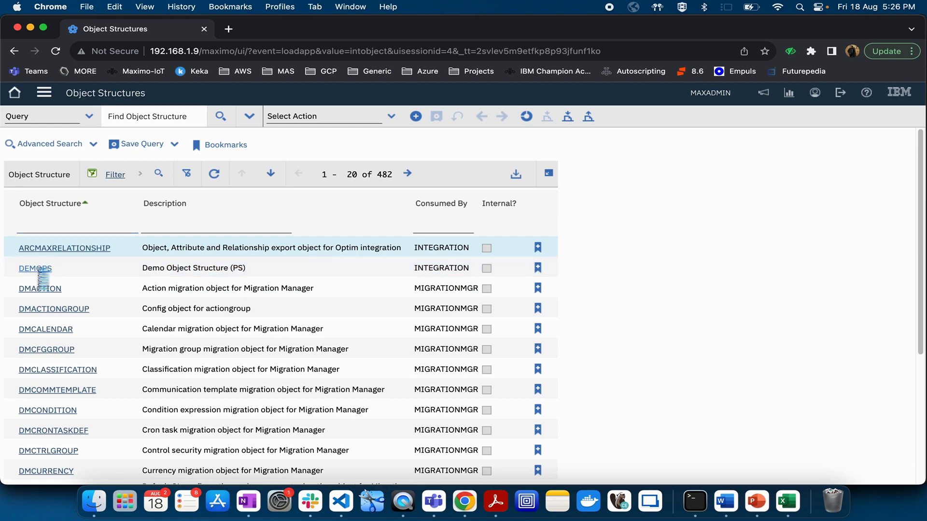
- Open the DEMOPS object structure record and expand its Select Action menu
left_click(37, 269)
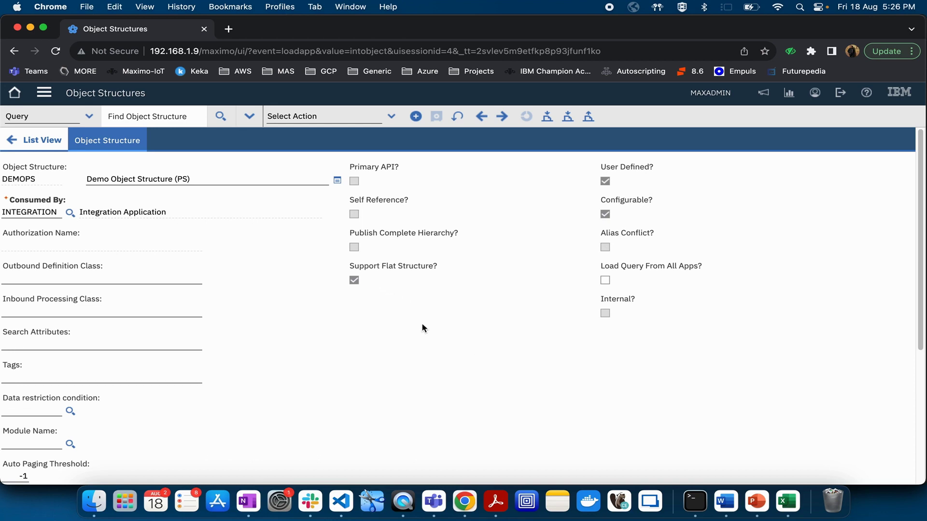
double_click(11, 180)
left_click(389, 315)
left_click_drag(920, 198, 920, 363)
scroll(851, 124, "up", 5)
left_click(393, 117)
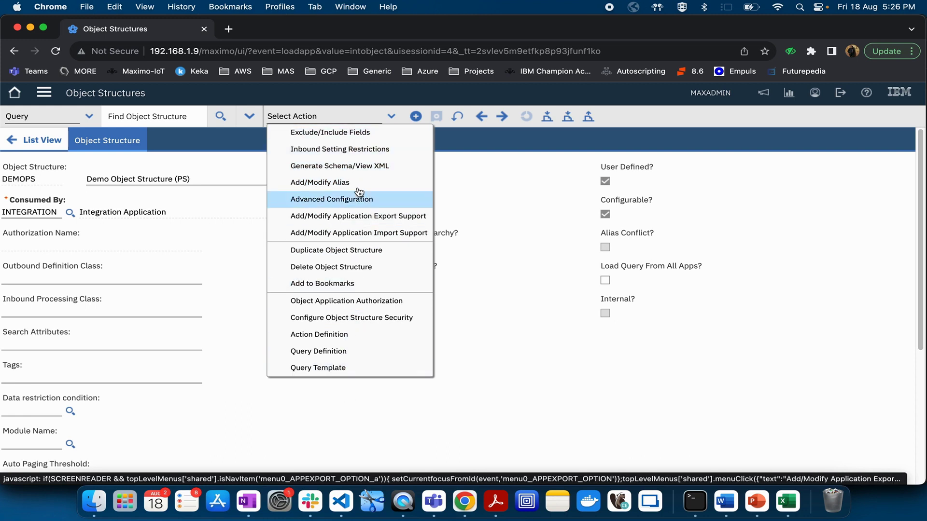
- In Inbound Setting Restrictions, tick Override? for the WORKORDER STATUS field and save with OK
left_click(362, 155)
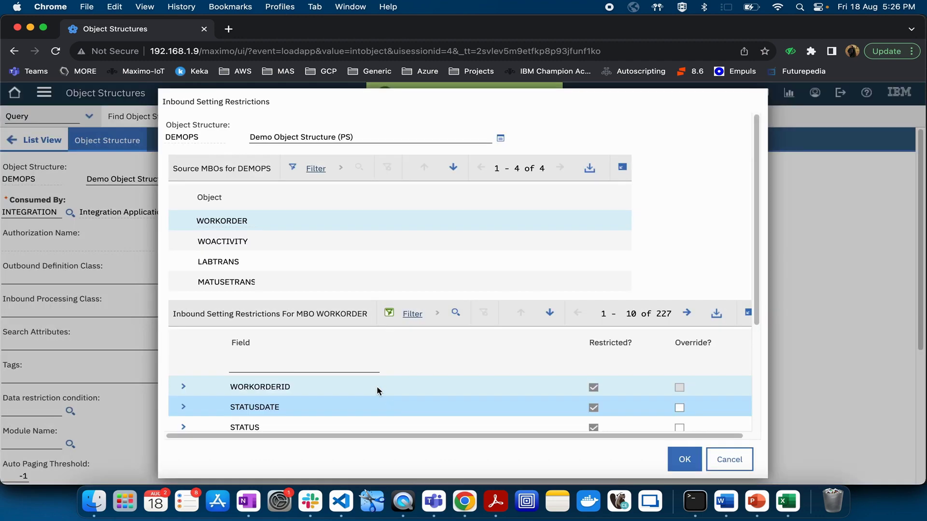
left_click_drag(760, 232, 761, 354)
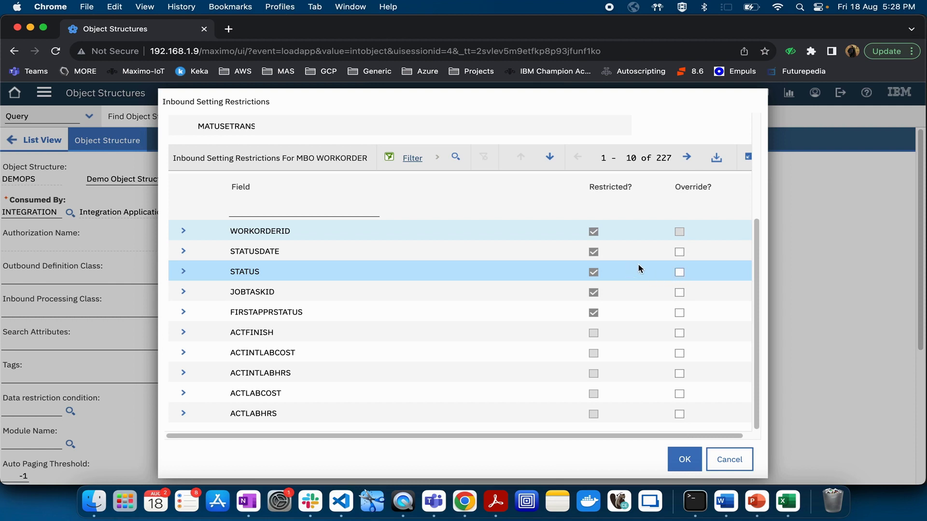
left_click(680, 273)
left_click(685, 461)
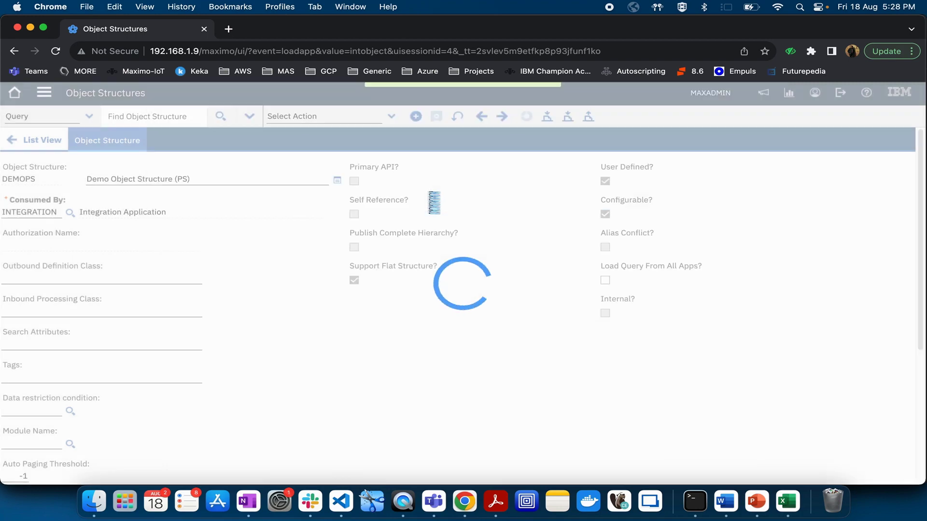
left_click(384, 116)
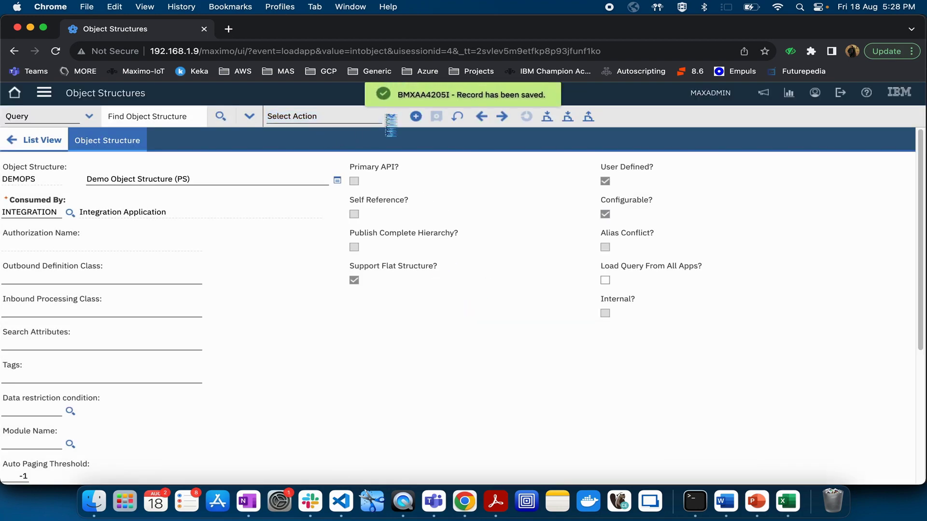
- In Inbound Setting Restrictions, untick Restricted? on the WORKORDER STATUS row and confirm with OK
left_click(366, 150)
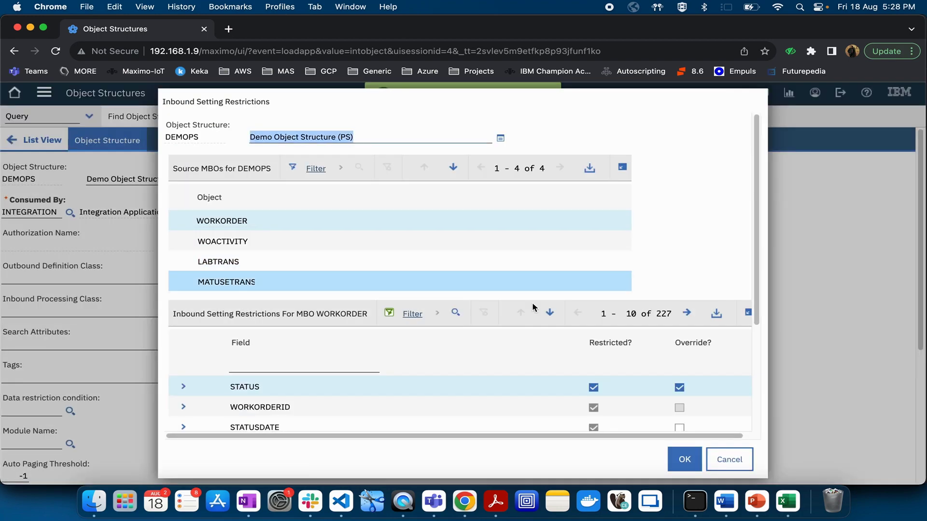
left_click_drag(757, 244, 750, 292)
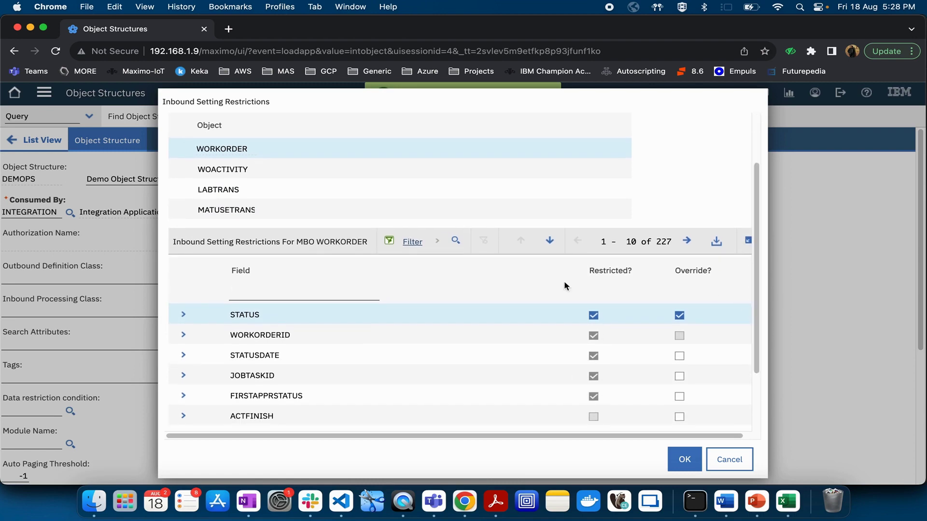
left_click(594, 316)
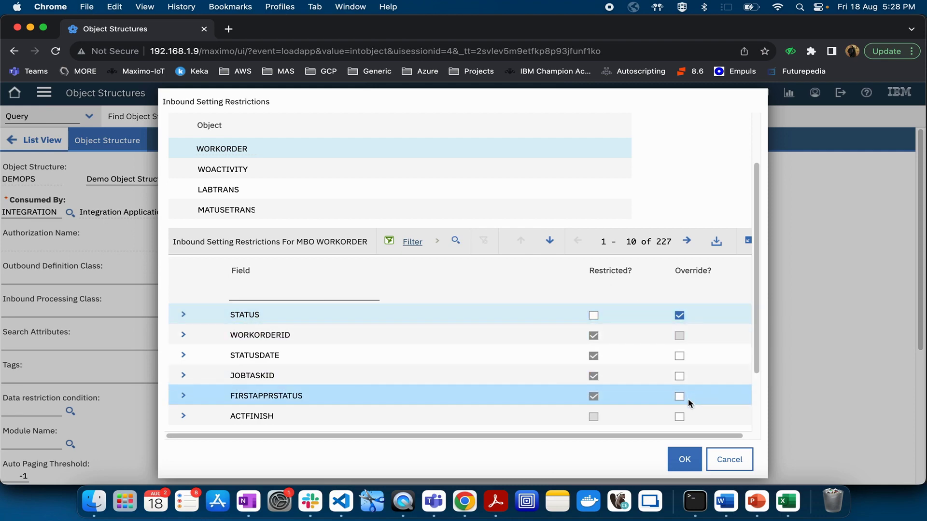
left_click(679, 459)
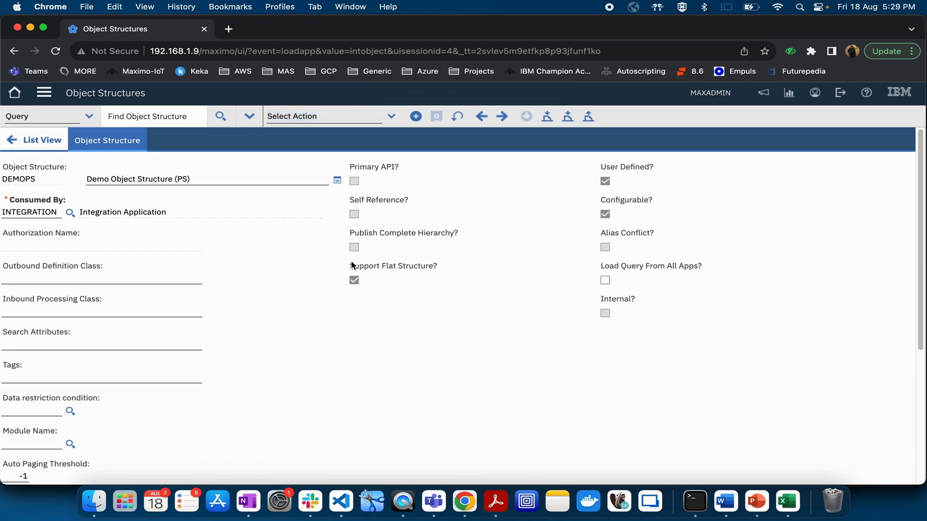
- Open Database Configuration, filter for WORKORDER, and open the WORKORDER object record
left_click(44, 92)
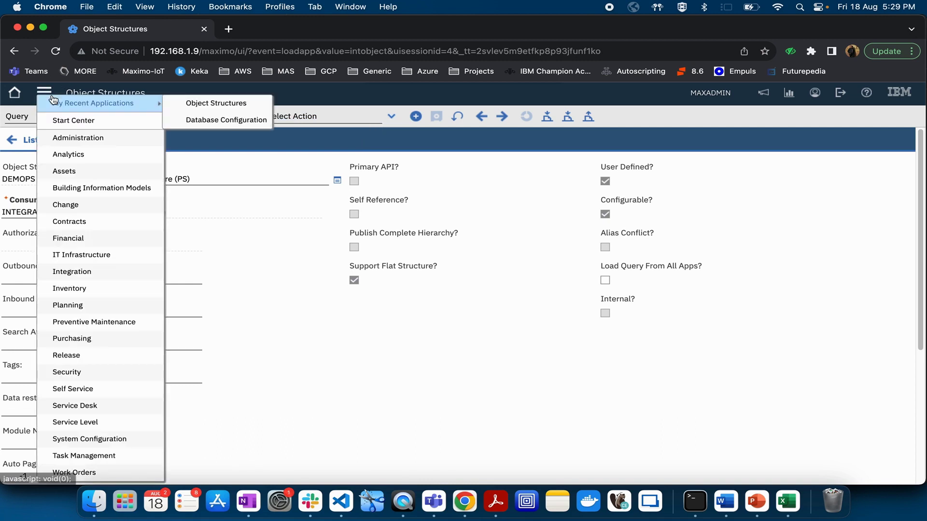
mouse_move(129, 439)
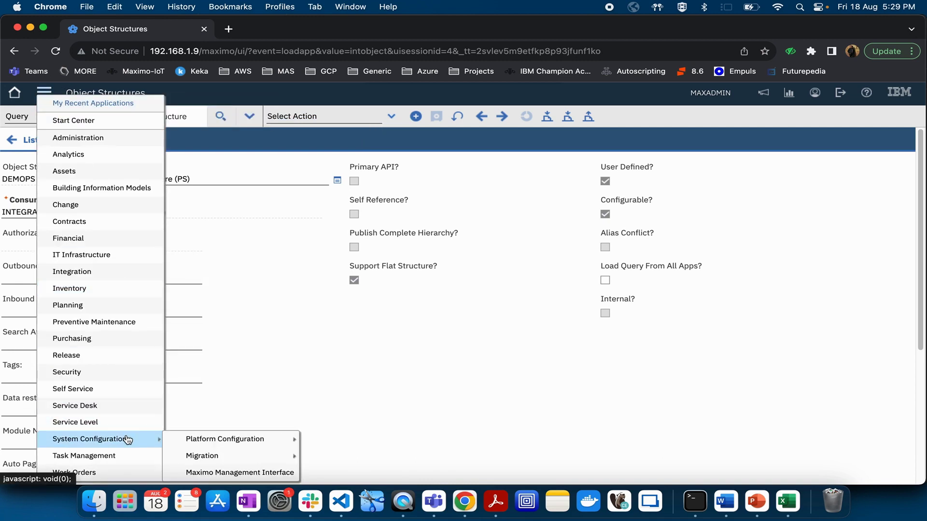
mouse_move(200, 439)
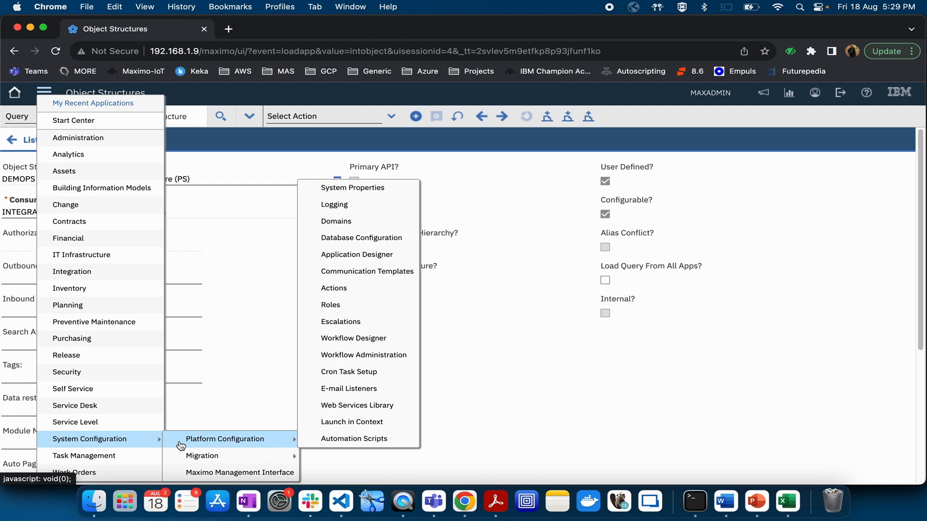
left_click(365, 239)
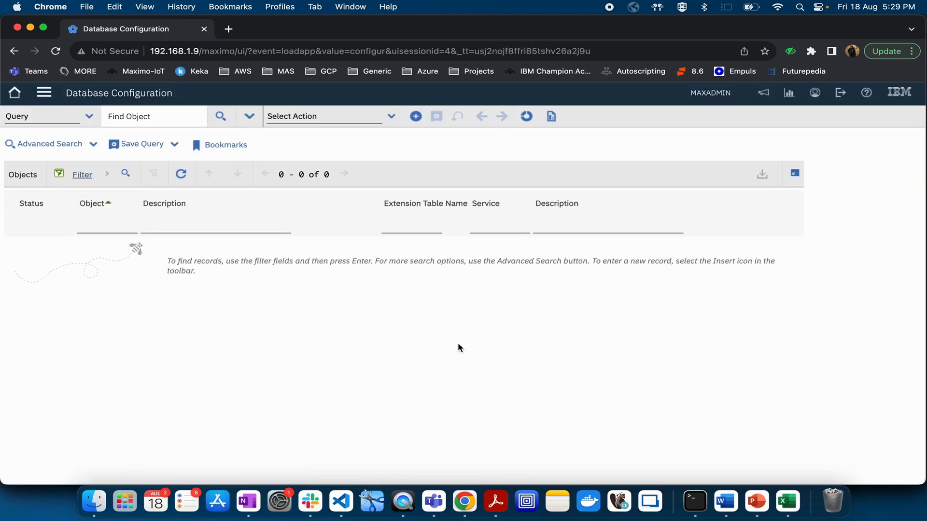
type("WORKOR")
key("Return")
left_click(97, 268)
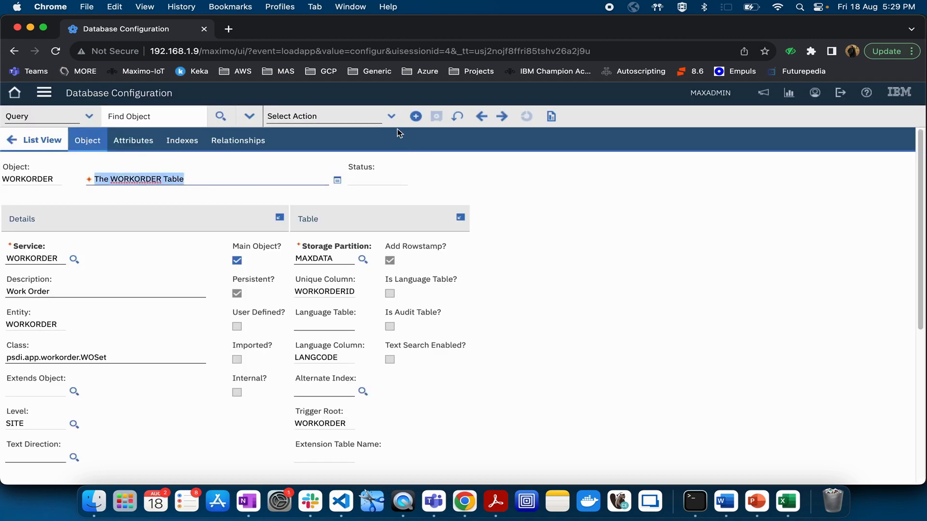
- Review WORKORDER's Restrict Attributes dialog and cancel it without changes
left_click(391, 116)
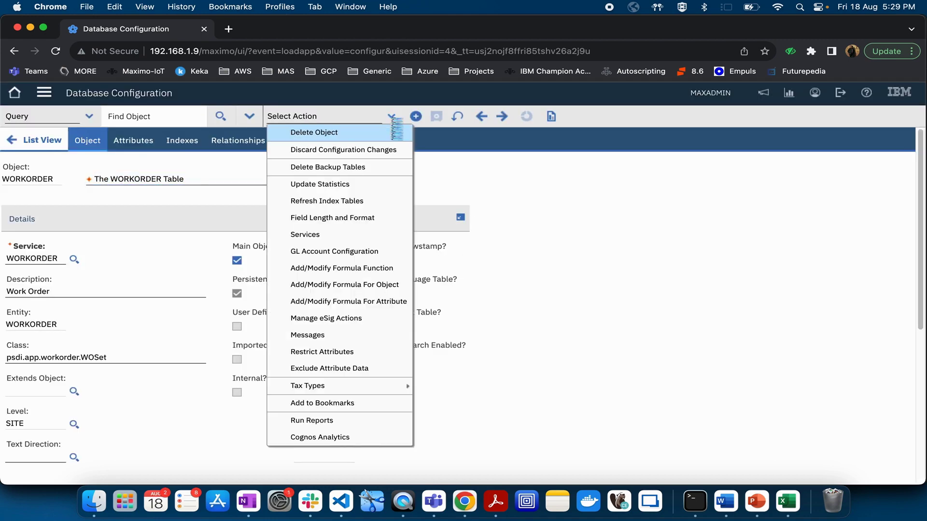
left_click(332, 355)
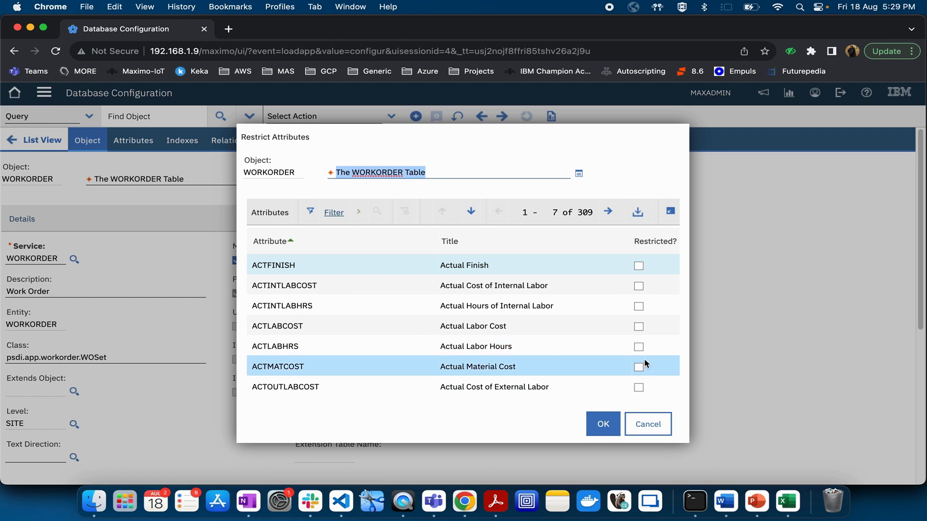
left_click(647, 425)
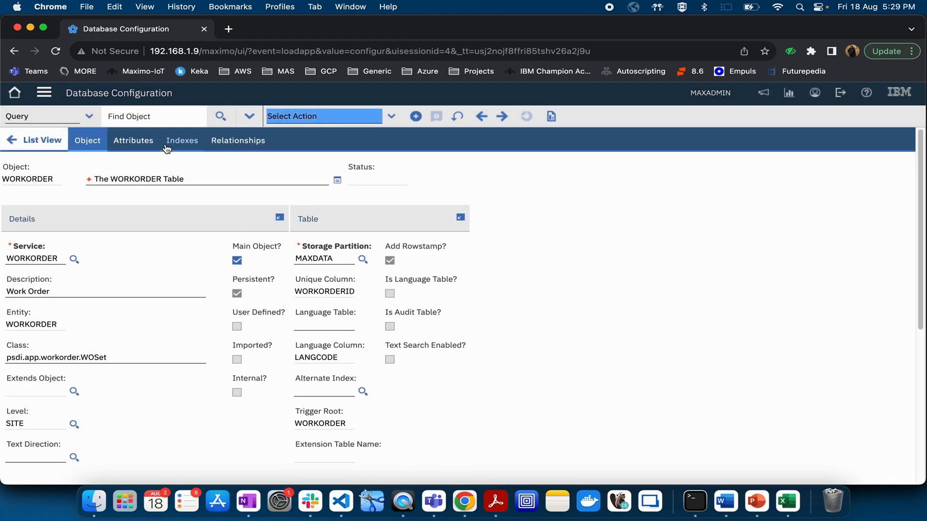
left_click(44, 94)
mouse_move(53, 102)
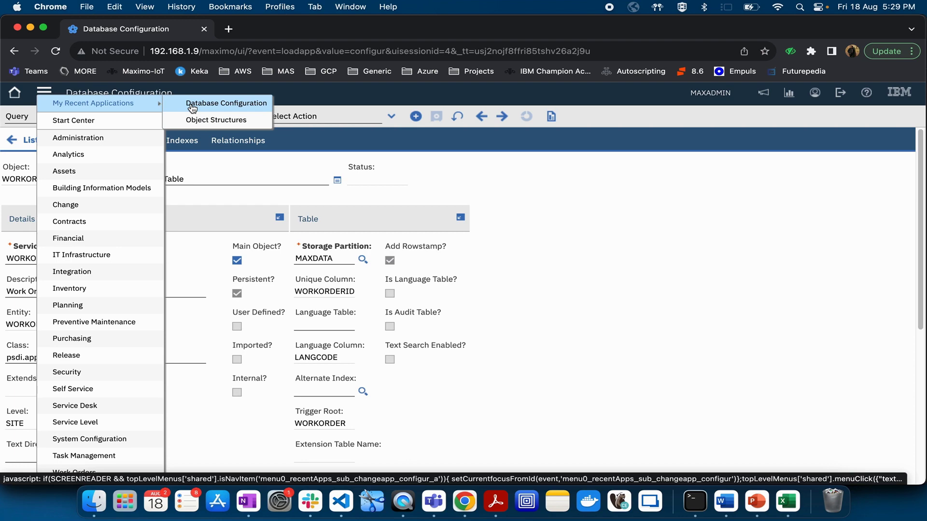
- Reopen DEMOPS in Object Structures and bring up Advanced Configuration for its four source objects
left_click(210, 120)
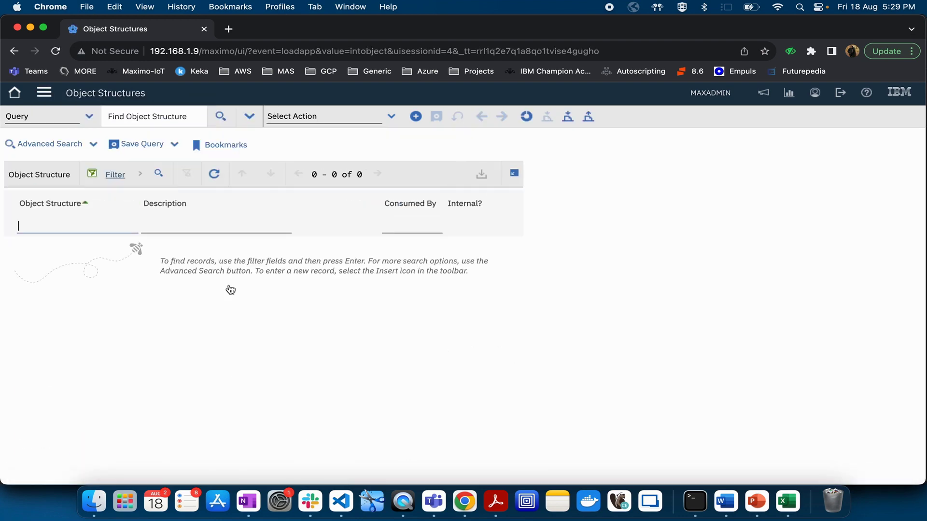
key("Return")
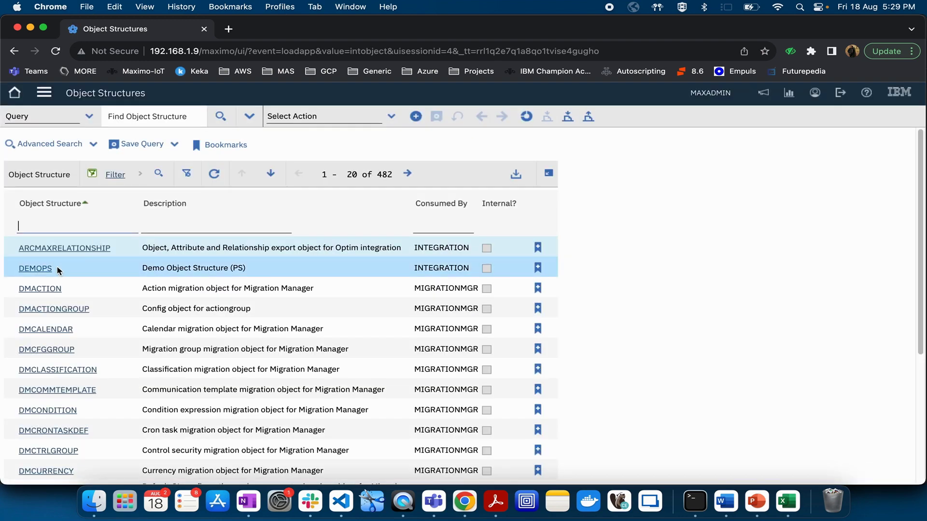
left_click(46, 269)
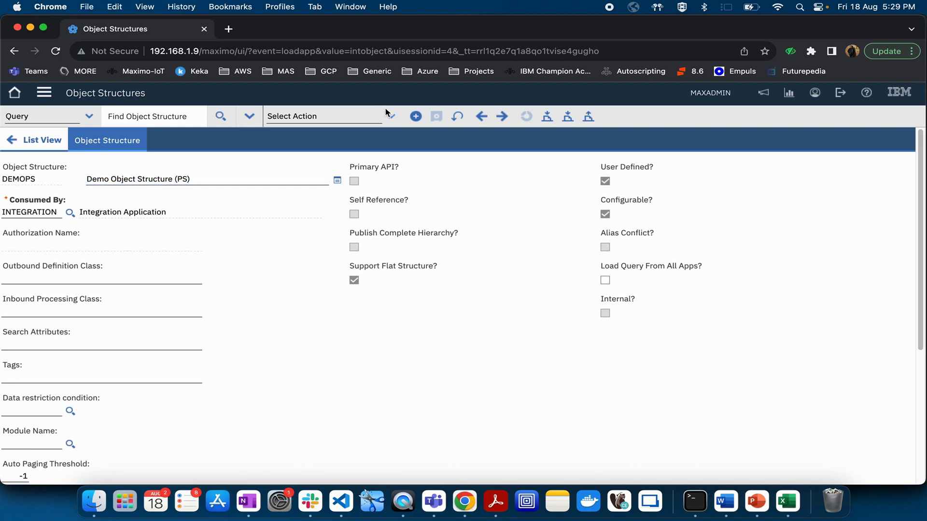
left_click(390, 116)
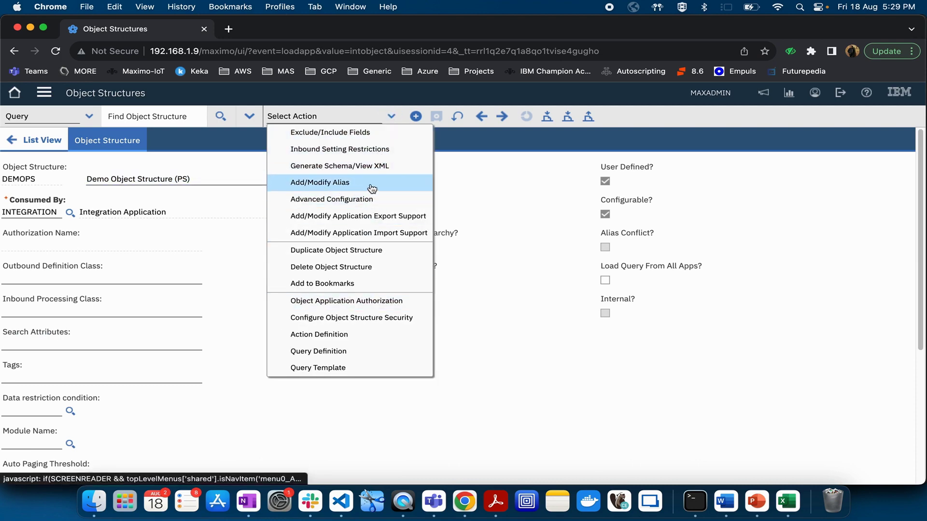
left_click(375, 200)
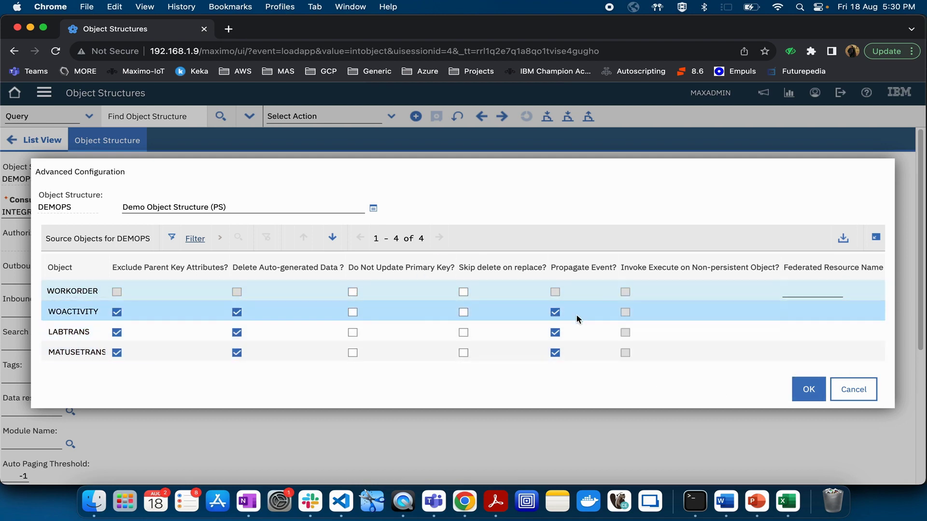
- Cancel the DEMOPS Advanced Configuration dialog and expand the record's Select Action menu
left_click(848, 395)
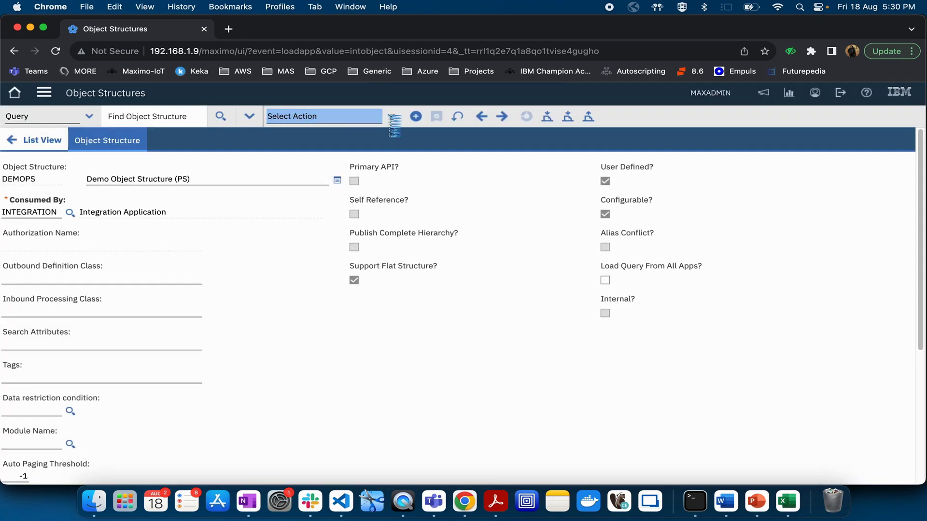
left_click(393, 118)
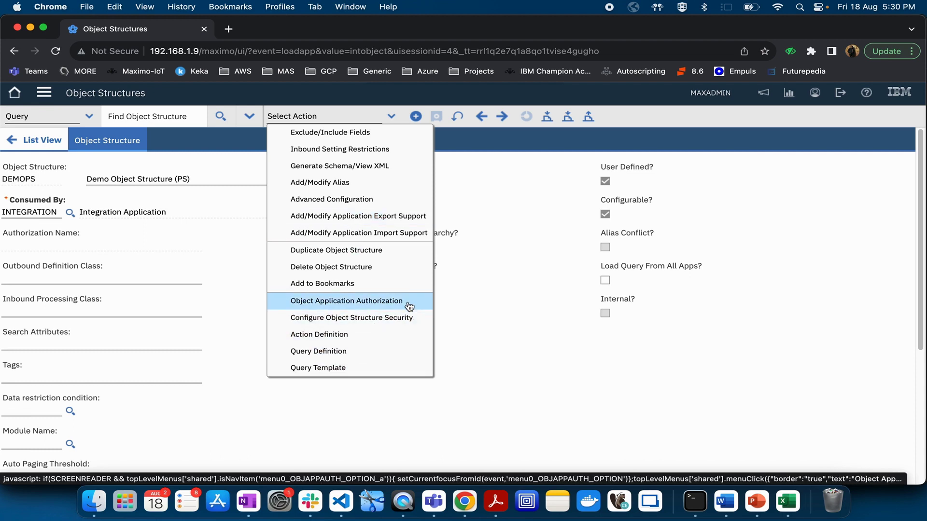
- In Configure Object Structure Security, enable Use Object Structure for Authorization Name? and accept message BMXAA9299W
left_click(347, 322)
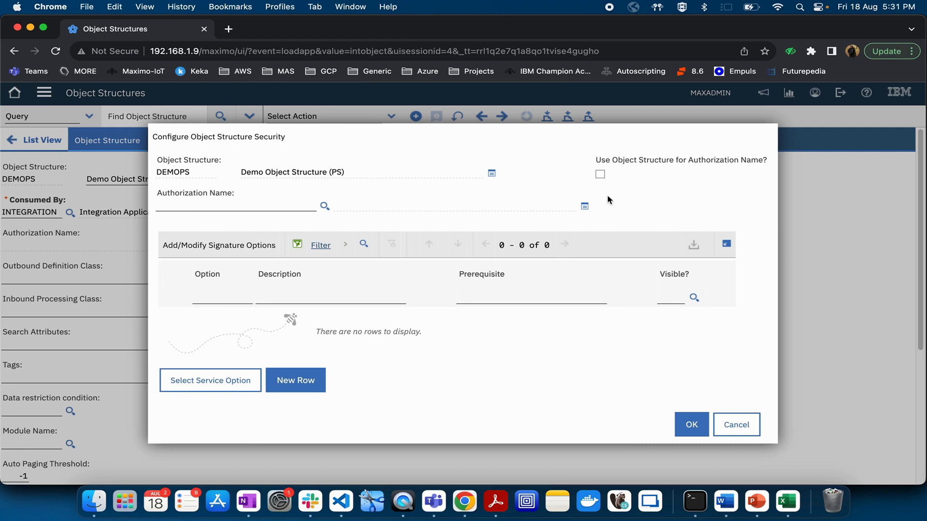
left_click(601, 175)
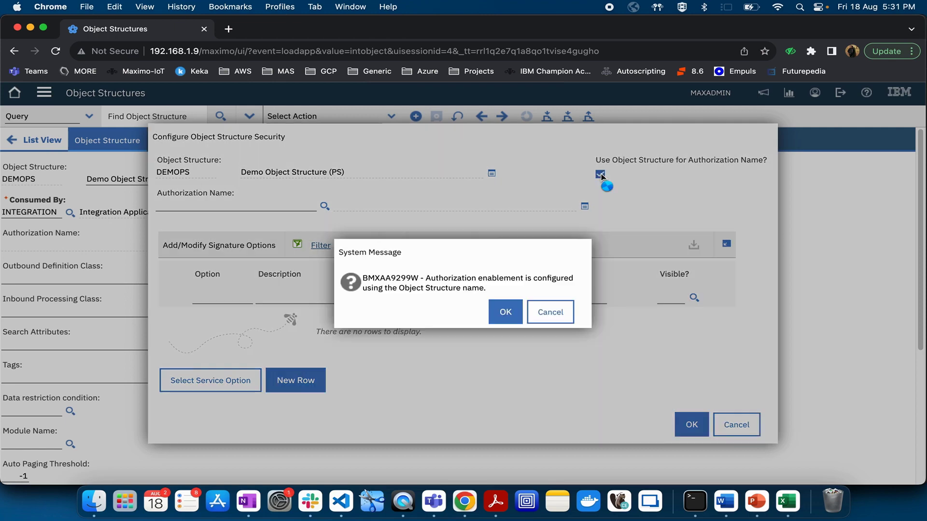
left_click(504, 311)
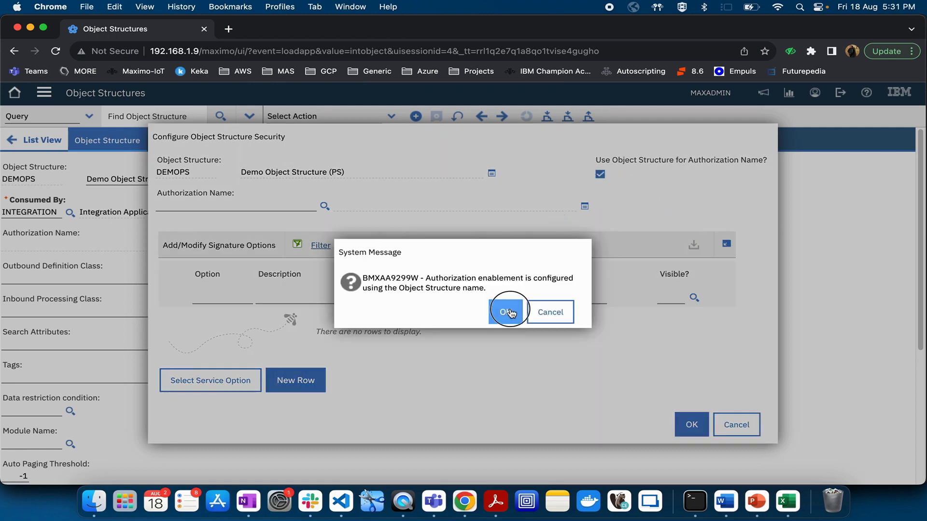